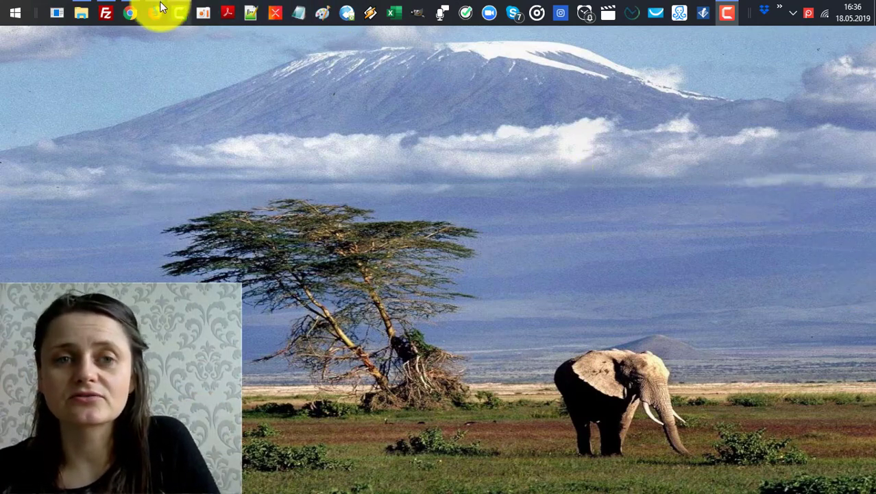
Bring Chrome with the WordPress post editor to the front.
mouse_move(126, 14)
click(201, 76)
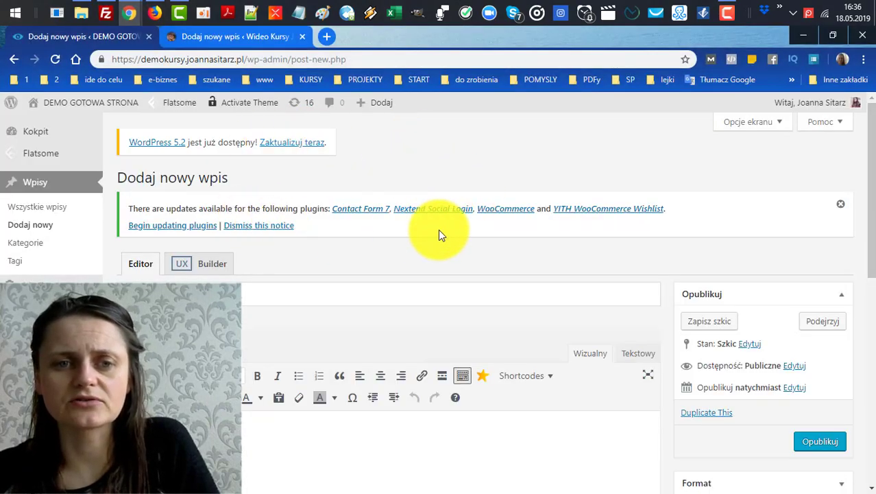
scroll(412, 205, down, 2)
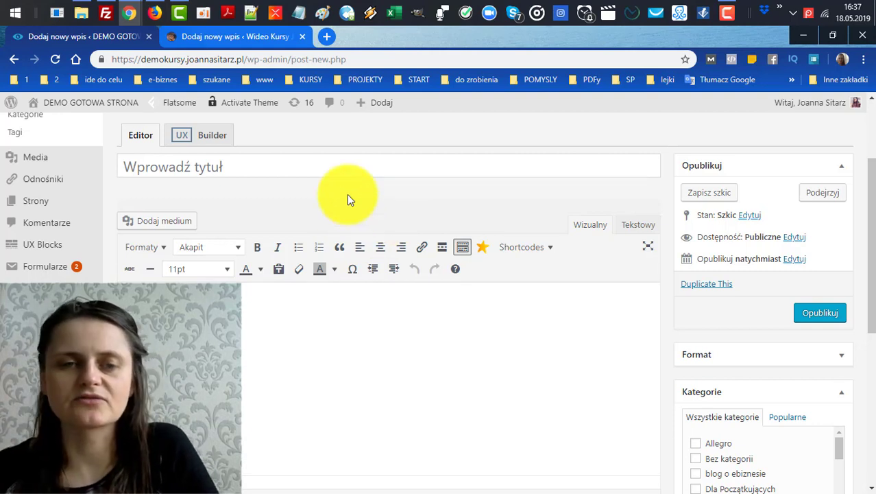
Compare the two editor tabs, then open the demo post's Dostępność (visibility) choices.
click(271, 35)
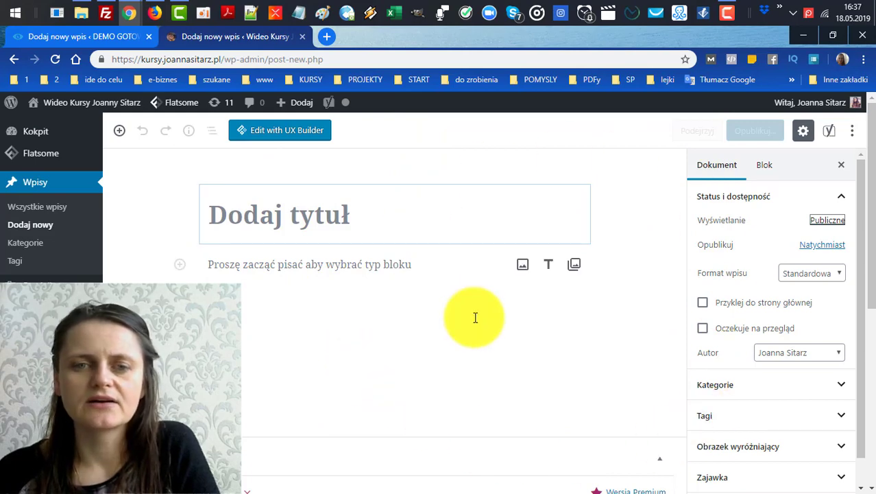
click(77, 38)
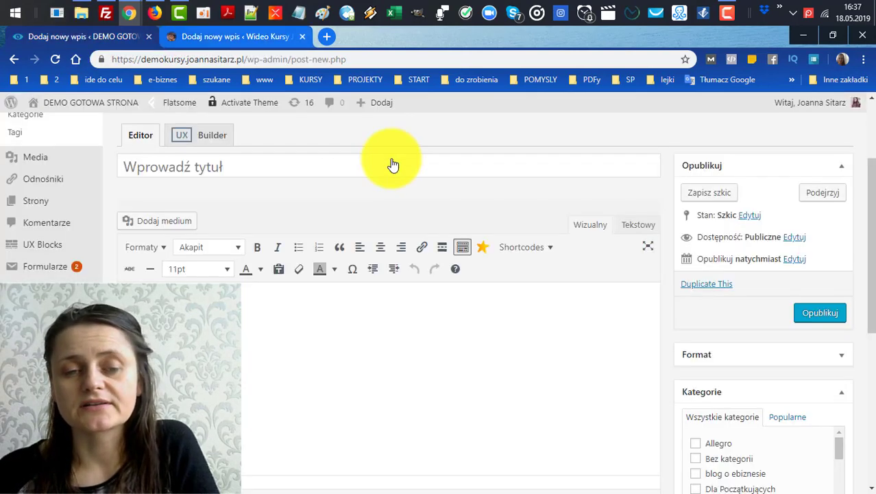
click(236, 36)
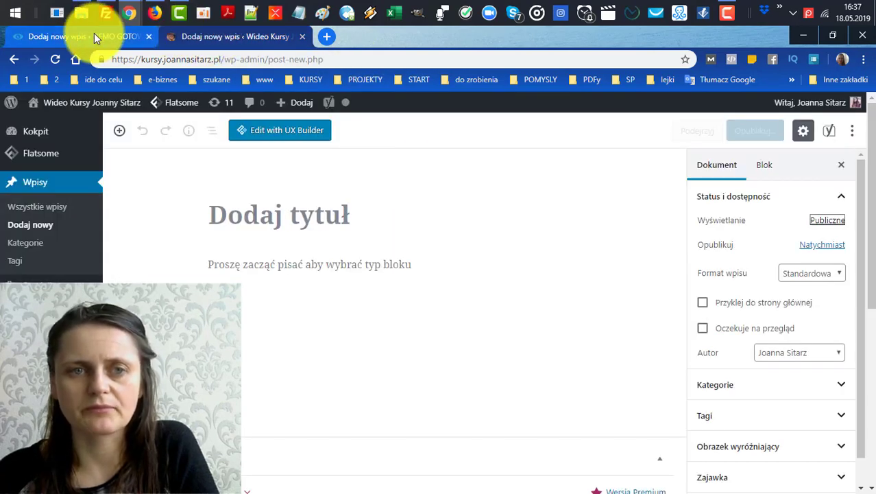
click(94, 33)
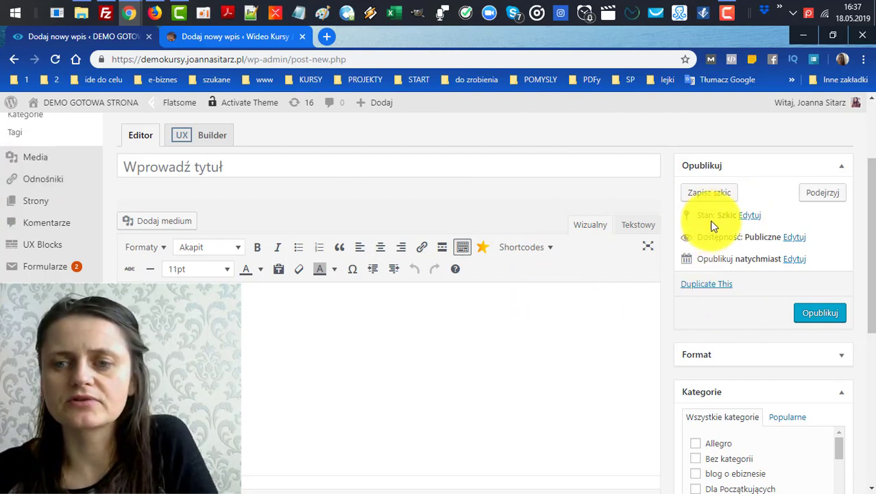
click(794, 238)
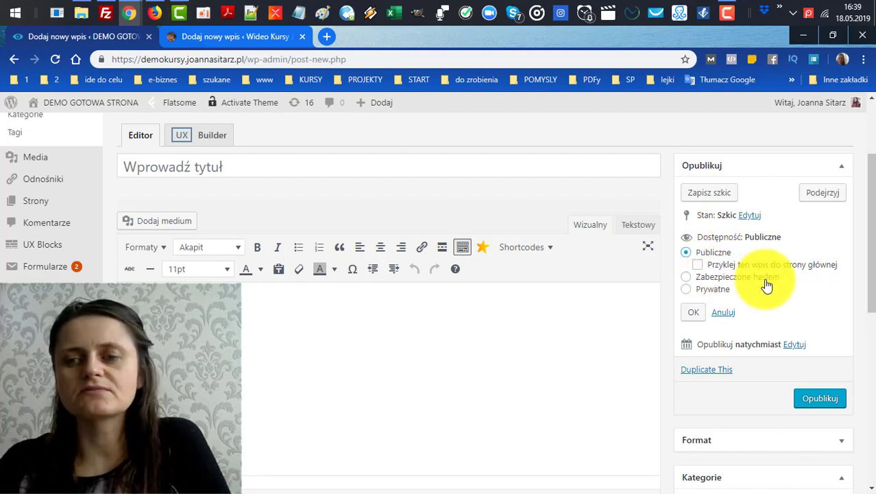
Choose Zabezpieczone hasłem and type a password into the Hasło field.
click(717, 277)
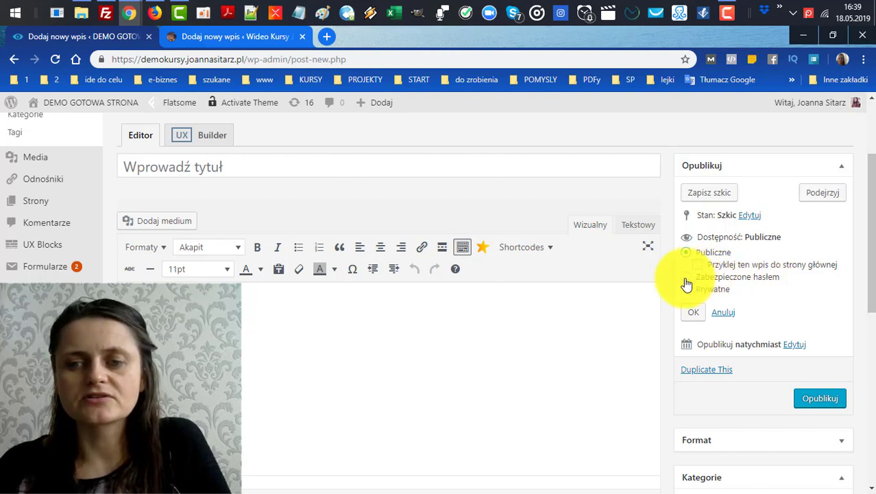
click(709, 294)
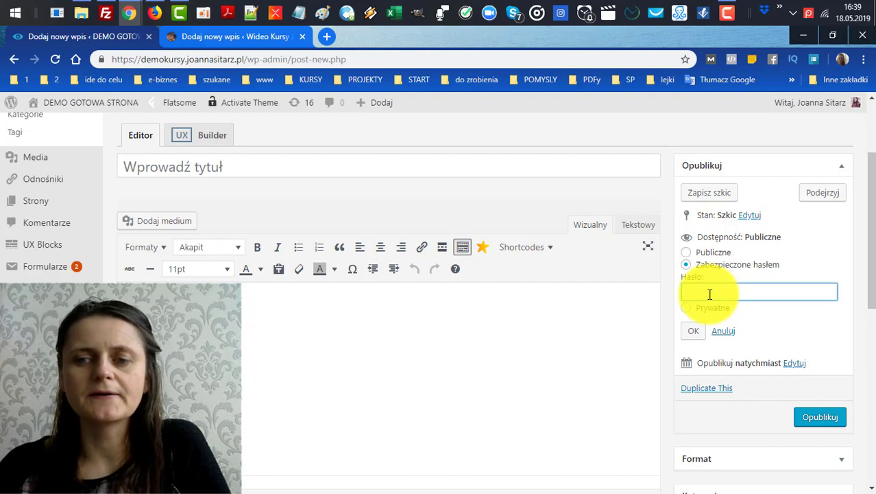
text(h)
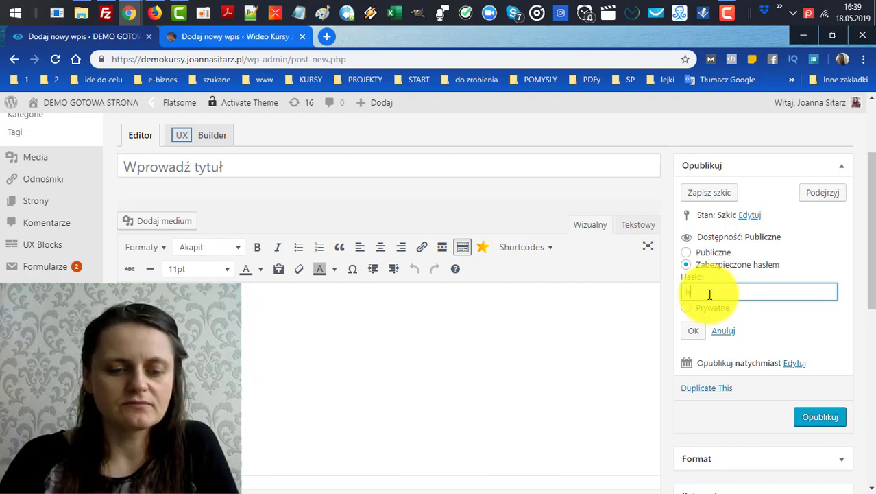
text(asło)
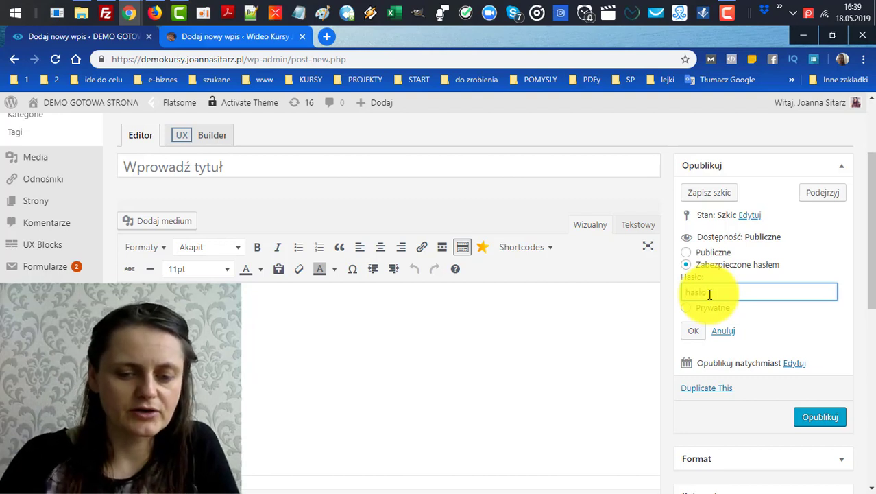
text(jakieś)
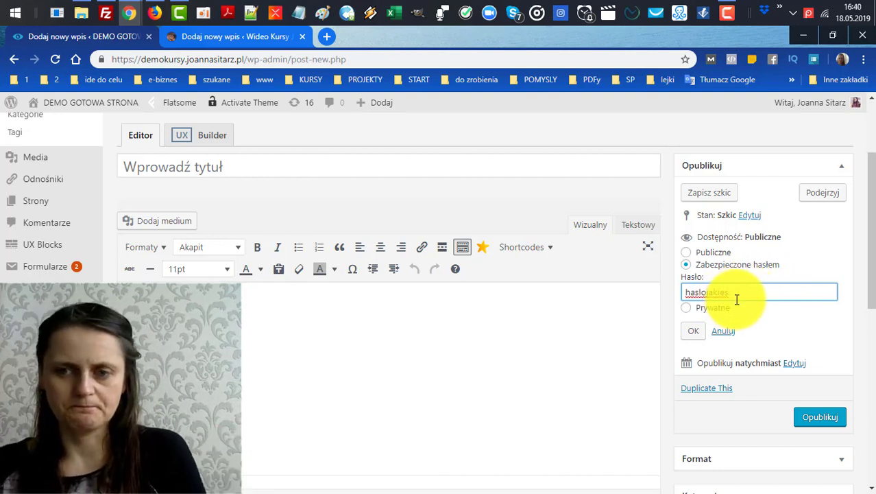
click(334, 163)
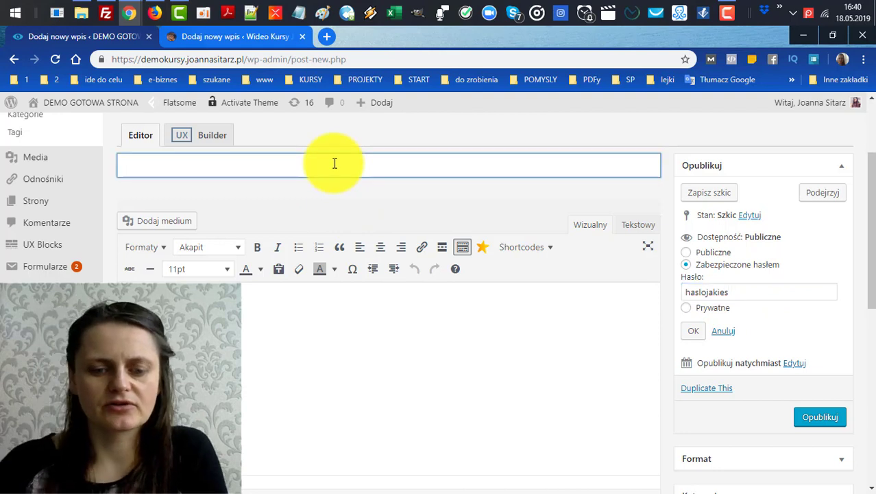
Title the post 'Test' and publish it with Opublikuj.
text(Test)
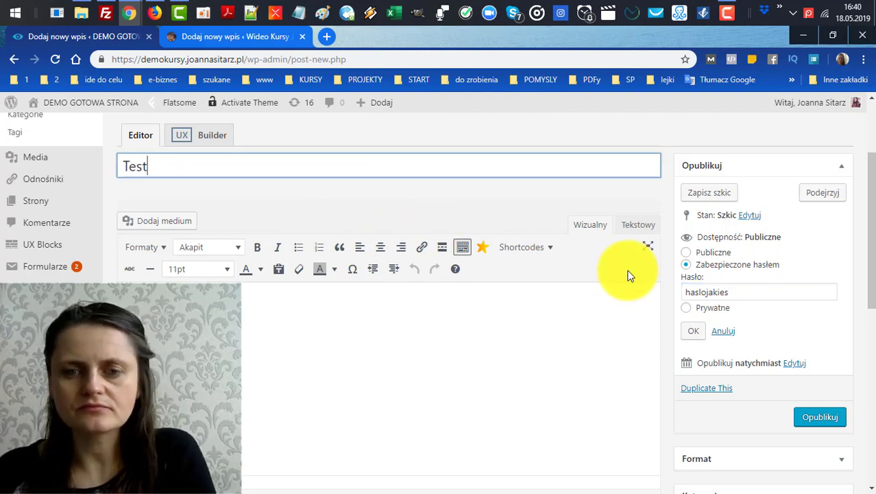
click(450, 362)
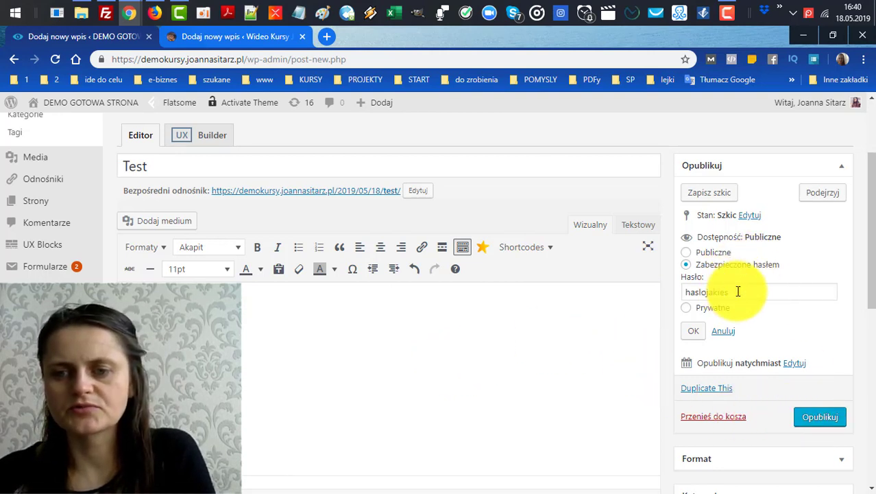
click(821, 417)
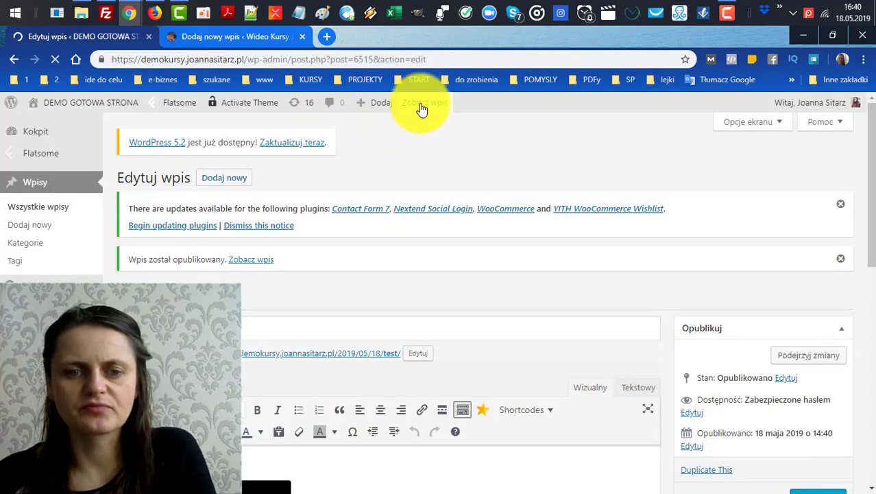
Open the published post in a new tab and select 'Zabezpieczony' in its title.
middle_click(425, 103)
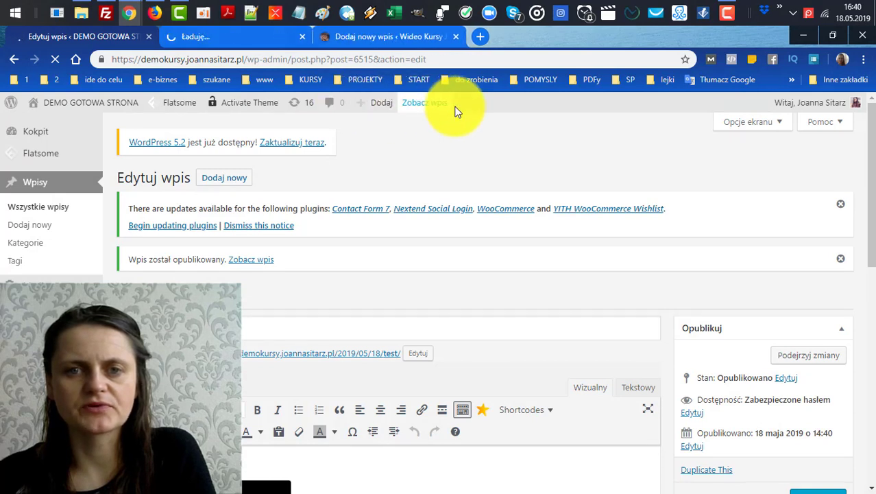
click(234, 39)
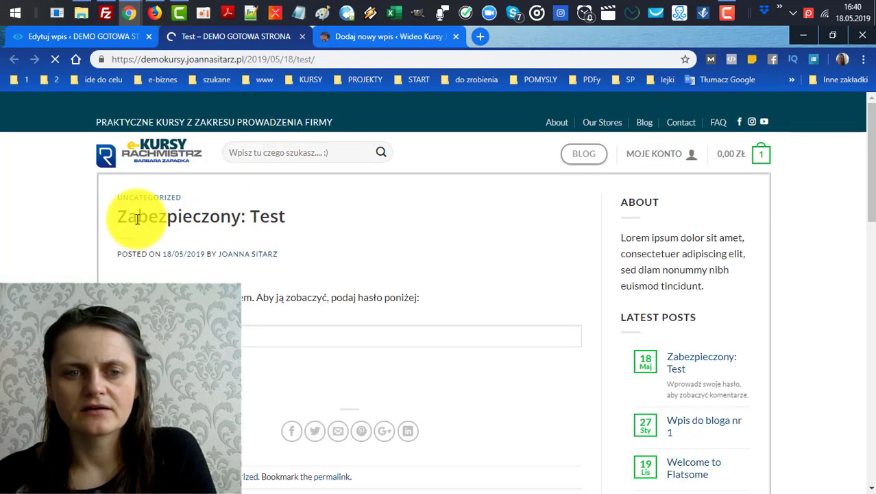
double_click(230, 215)
drag(231, 215, 245, 215)
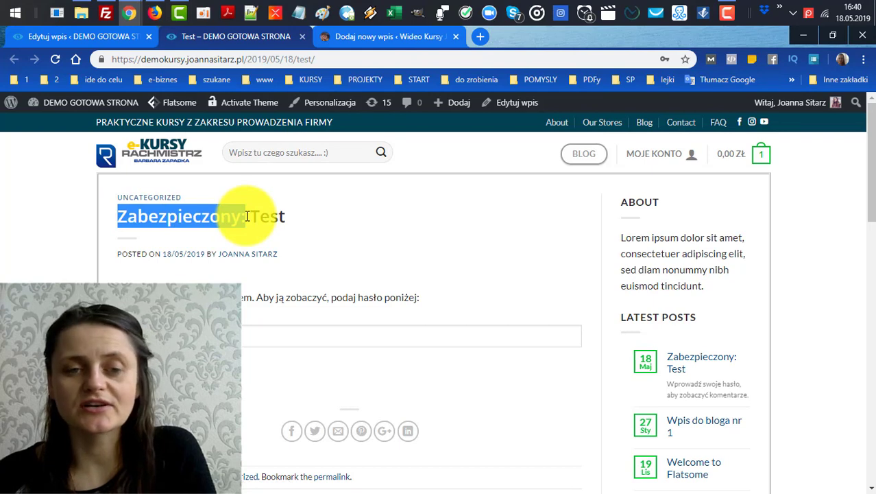
drag(247, 216, 286, 216)
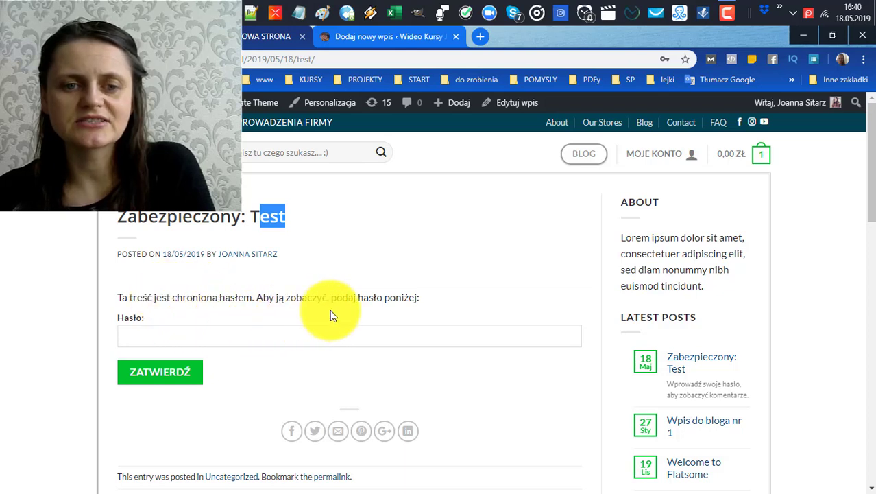
Enter the post password, submit with ZATWIERDŹ, and dismiss Chrome's save-password prompt.
click(290, 336)
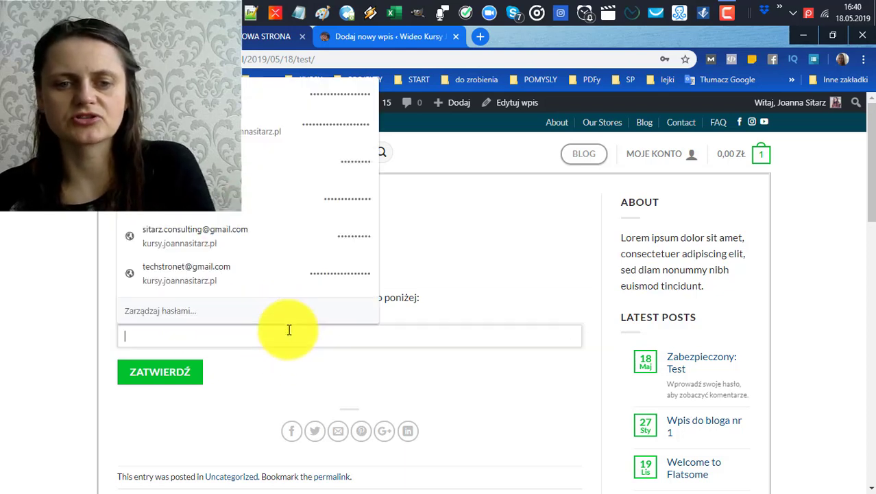
text(123456789123)
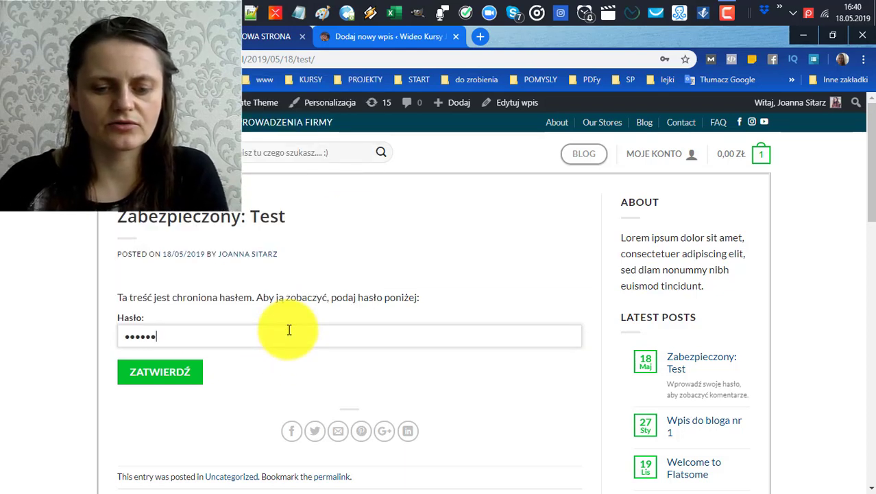
click(157, 374)
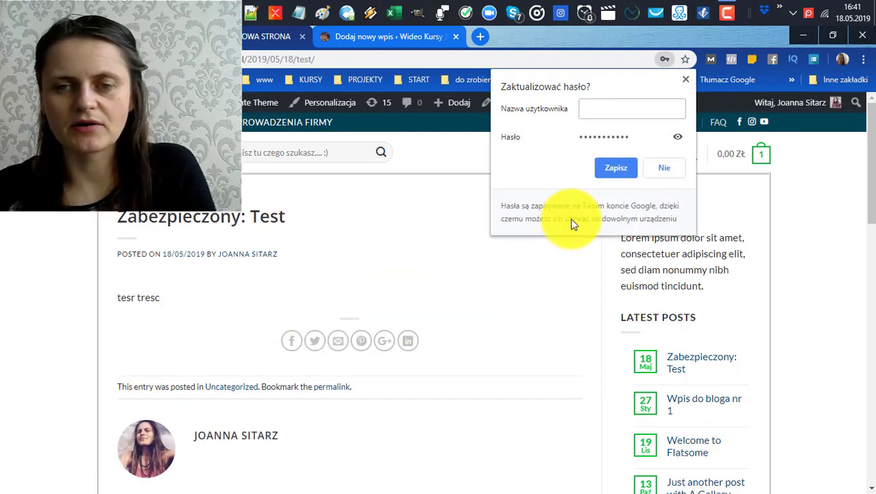
click(684, 81)
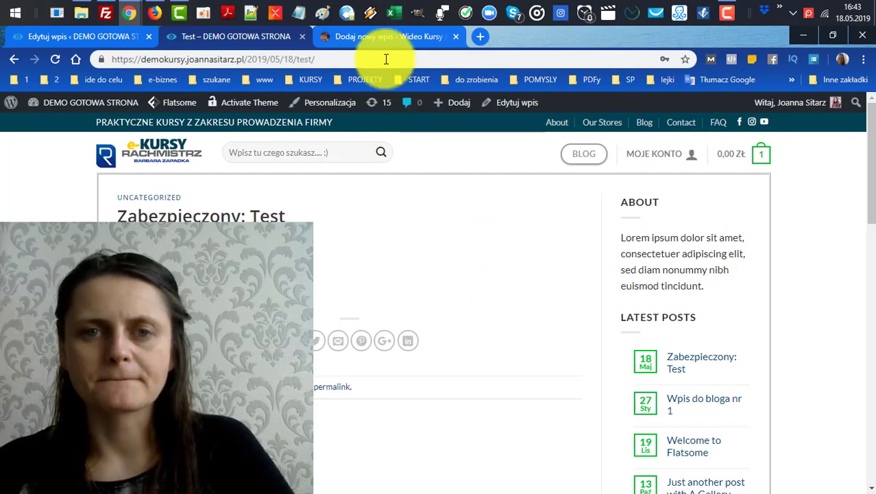
In the 'Dodaj nowy wpis' tab, open the Dokument sidebar's Publiczne visibility link.
click(375, 34)
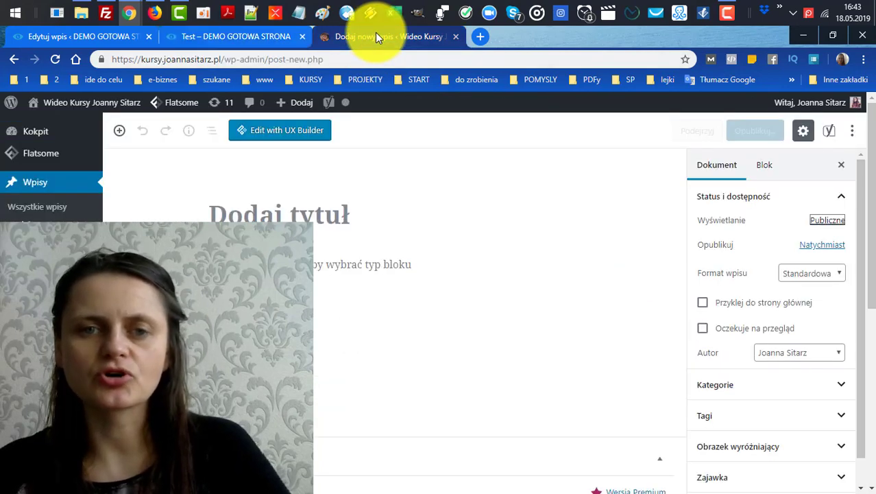
click(713, 172)
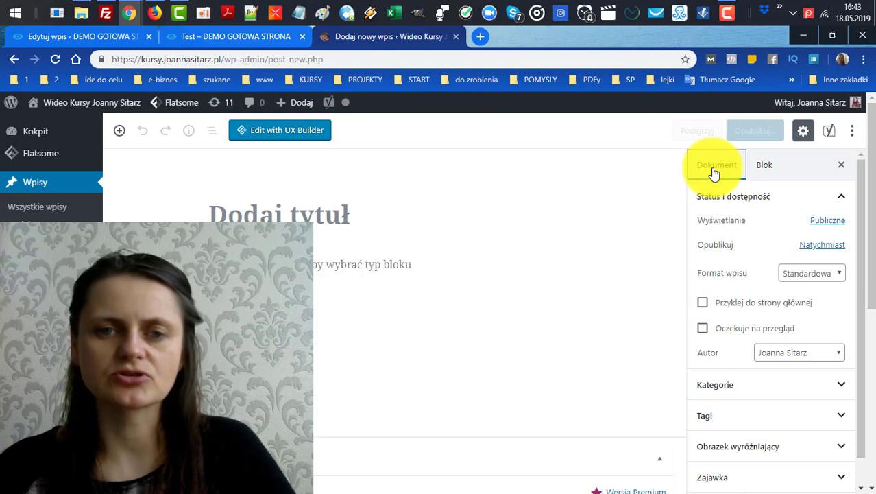
click(828, 222)
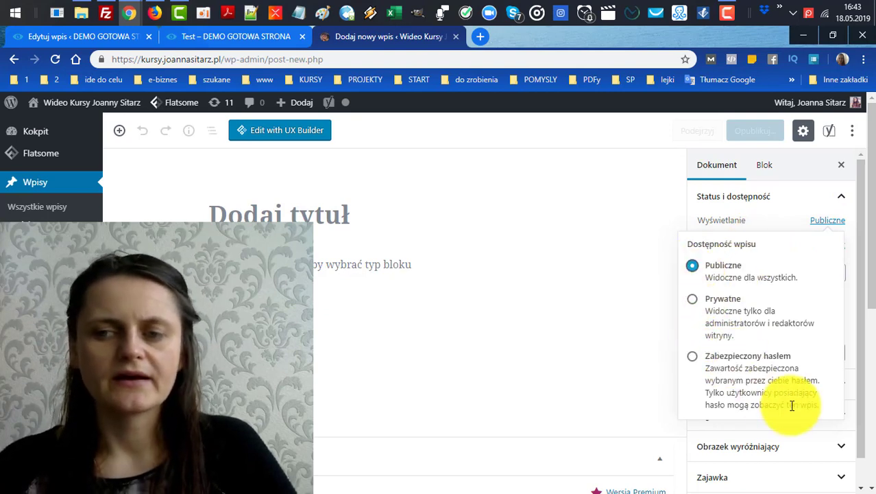
Choose 'Zabezpieczony hasłem' and type the post password into its box.
click(690, 357)
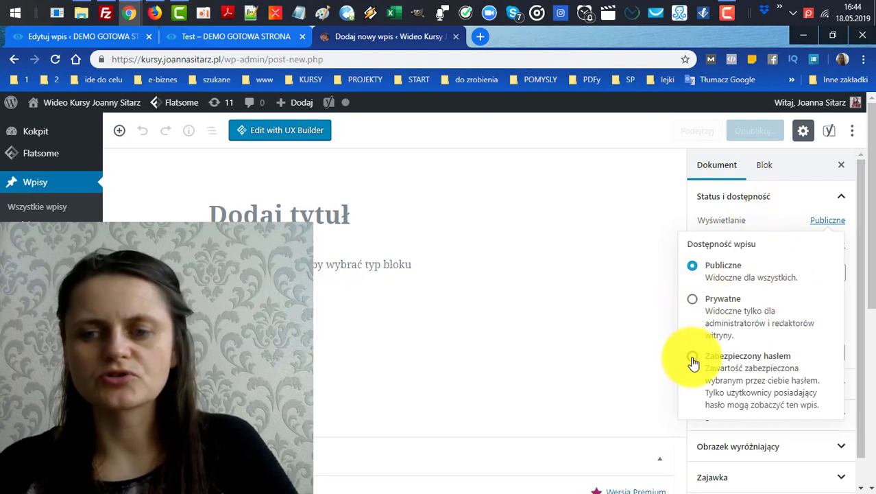
scroll(766, 398, down, 1)
click(768, 423)
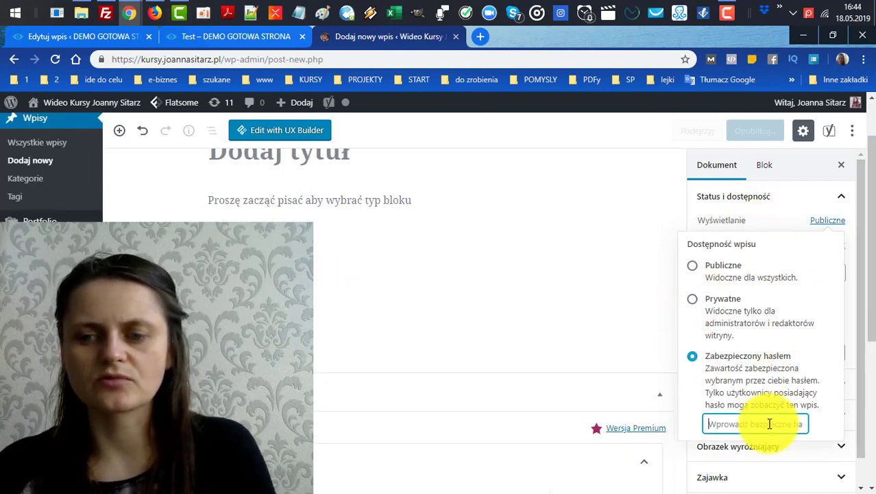
text(aaaaaaa)
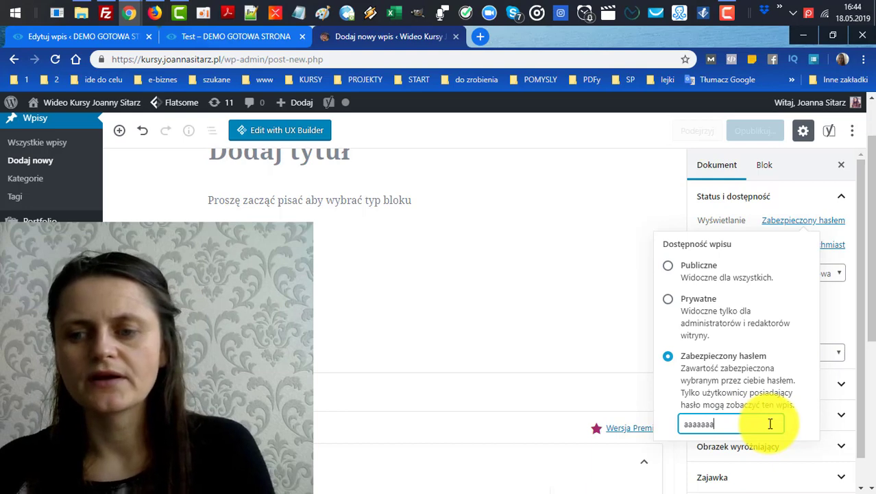
scroll(768, 329, down, 2)
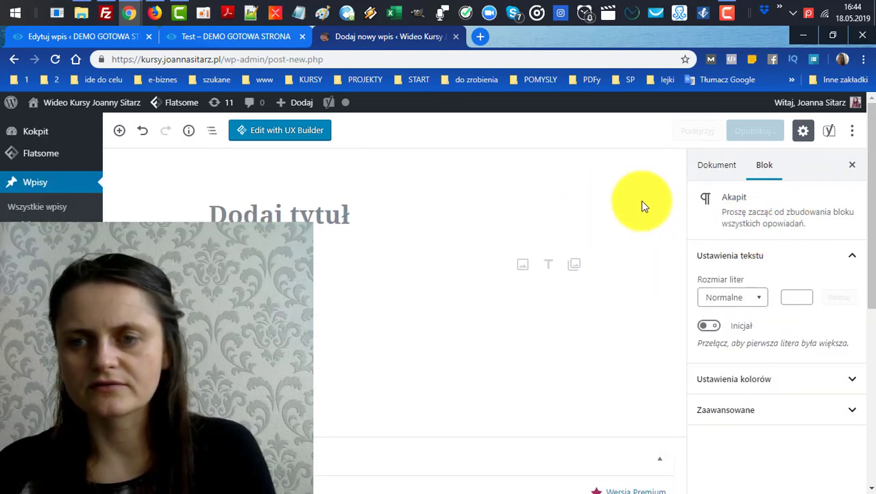
Enter 'fff' as the post title, then move into the first paragraph.
click(718, 170)
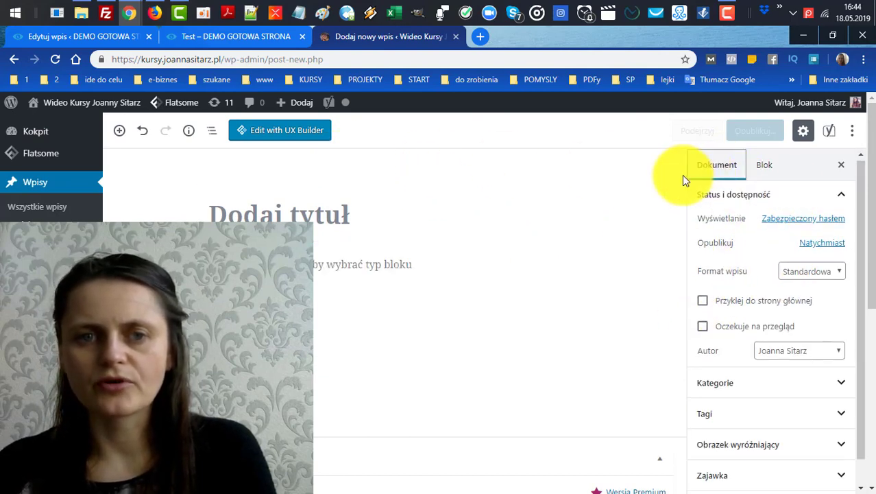
scroll(679, 199, down, 2)
scroll(675, 207, down, 3)
scroll(777, 258, up, 1)
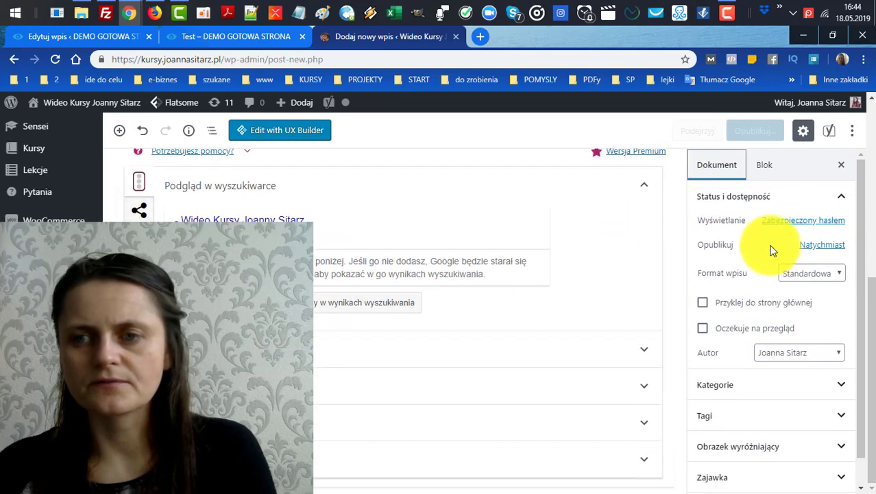
scroll(631, 226, up, 5)
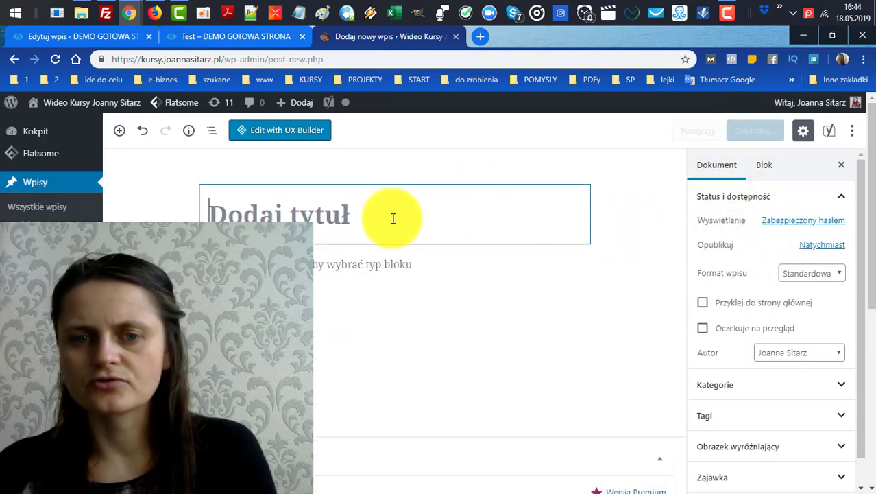
click(353, 220)
text(fff)
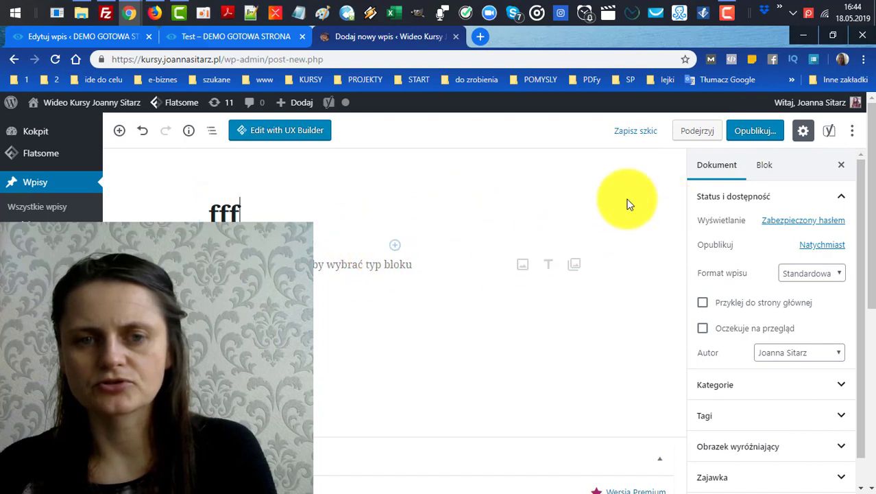
click(362, 259)
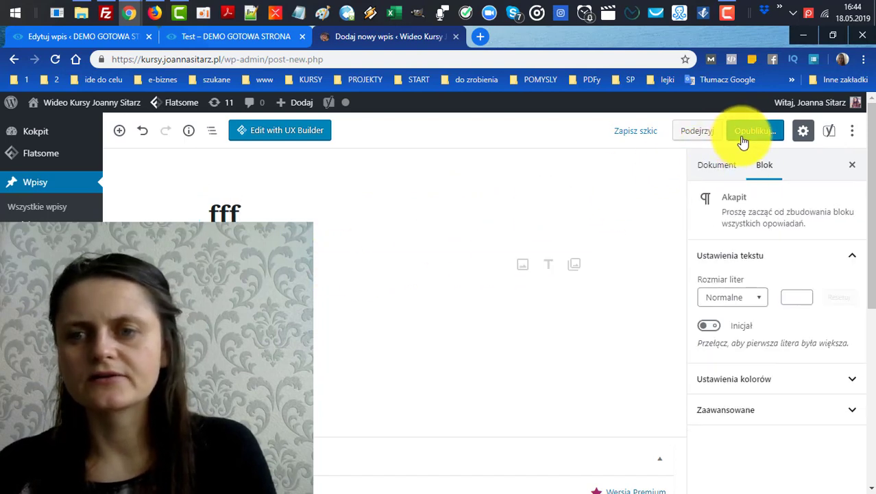
Reopen the Zabezpieczony hasłem visibility options to confirm the password, then close them.
click(694, 167)
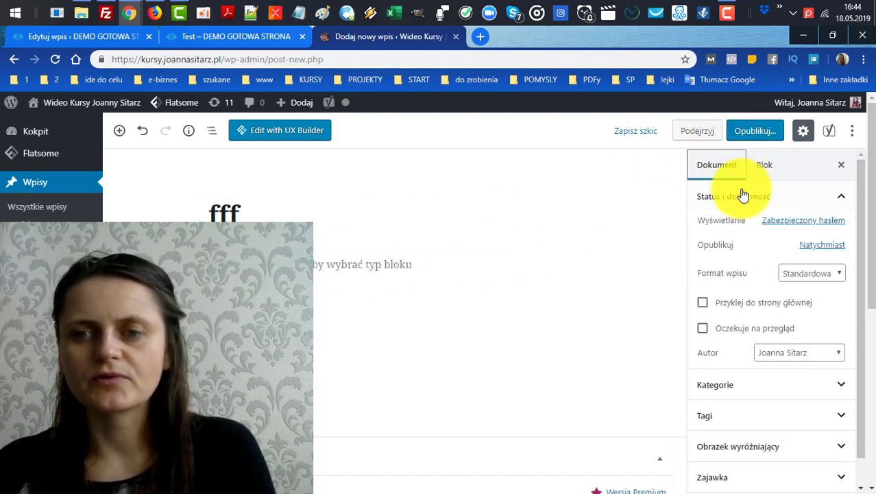
click(823, 227)
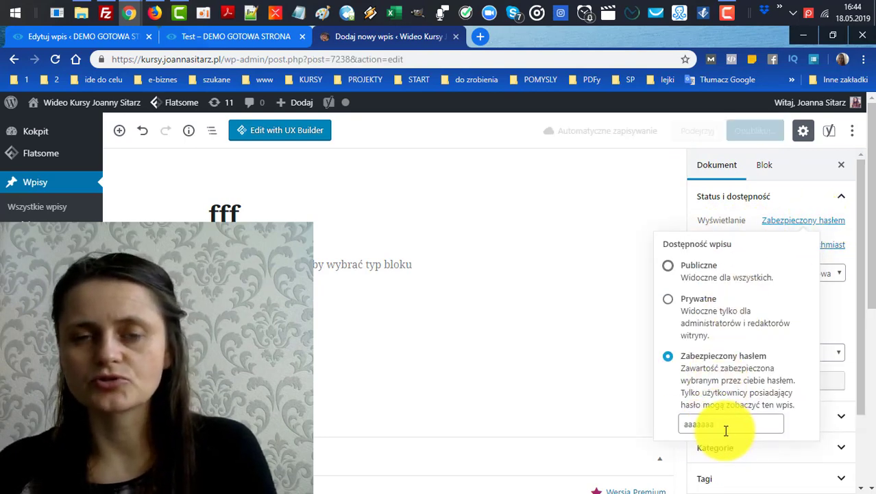
click(803, 229)
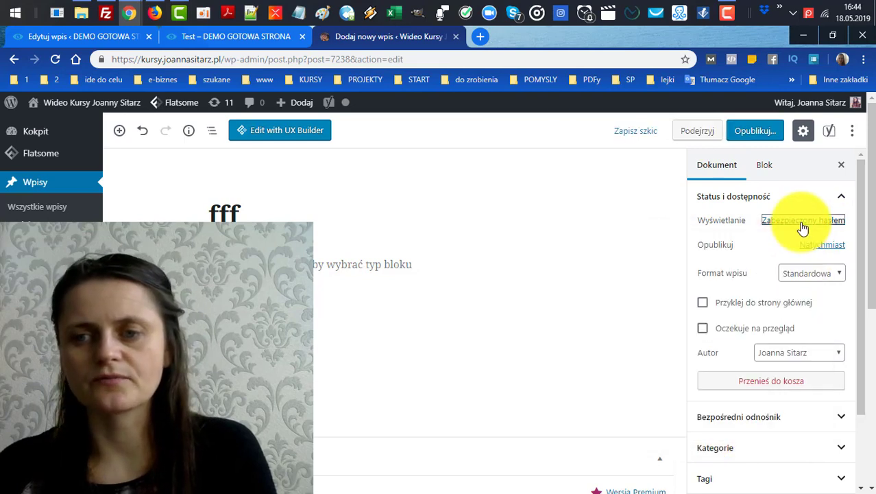